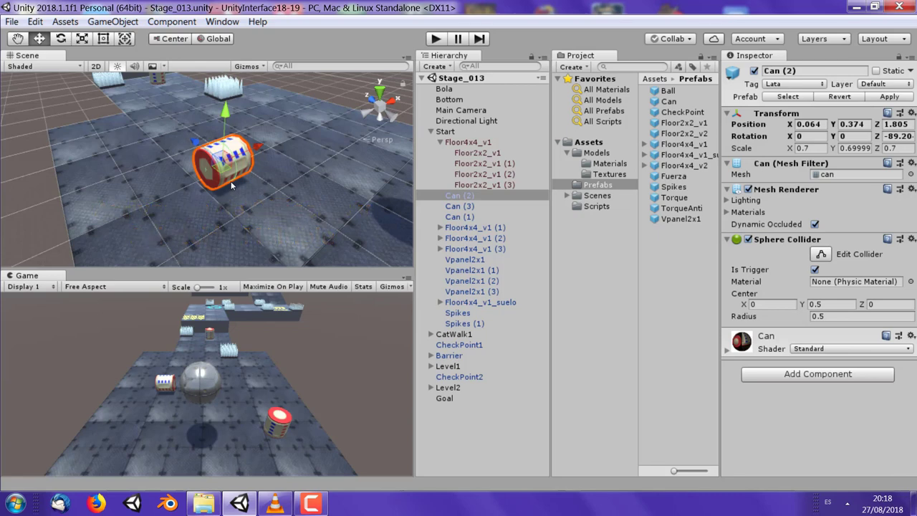
# - Select Can (2) and untick its active checkbox in the Inspector to hide it
pyautogui.click(479, 206)
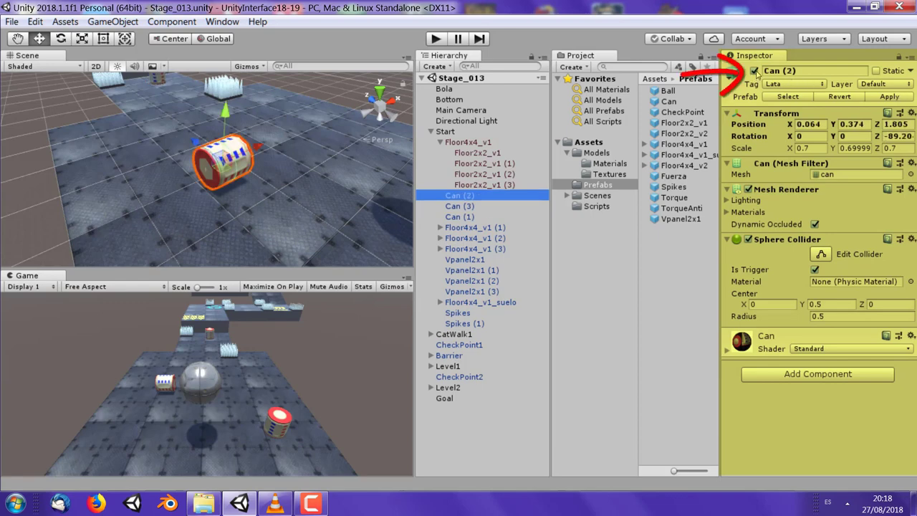
pyautogui.click(754, 71)
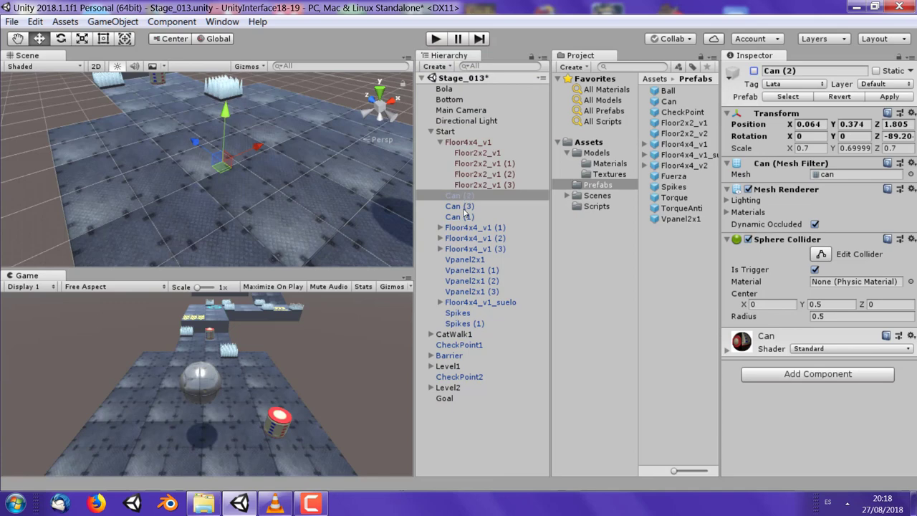
# - Reselect Can (2) in the Hierarchy and tick its active checkbox so it shows again
pyautogui.click(461, 217)
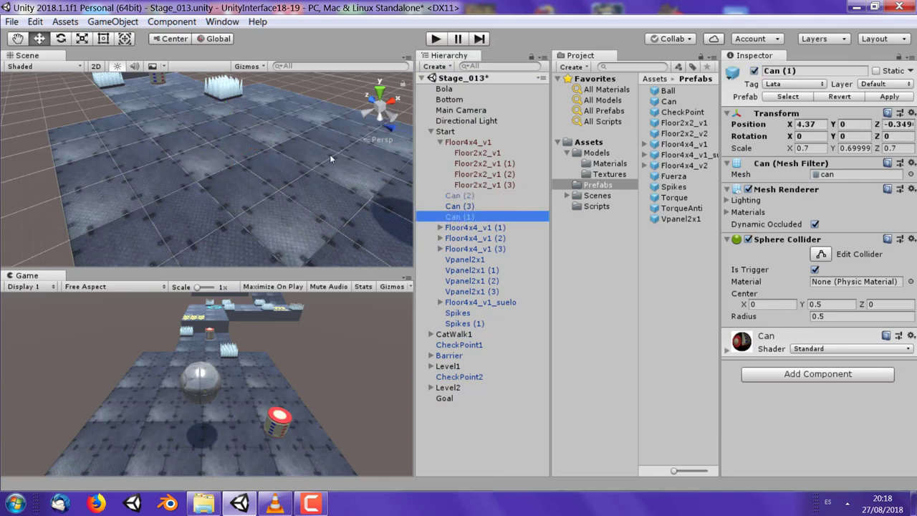
pyautogui.click(484, 195)
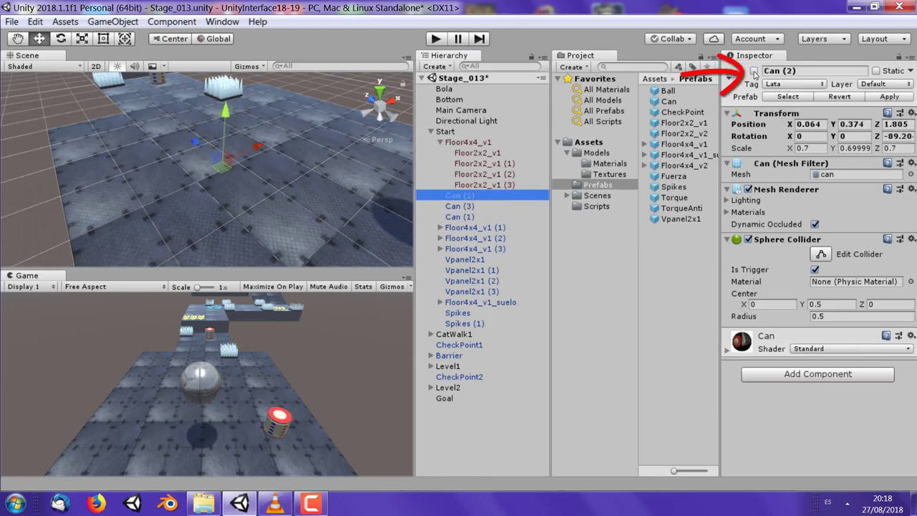
pyautogui.click(754, 70)
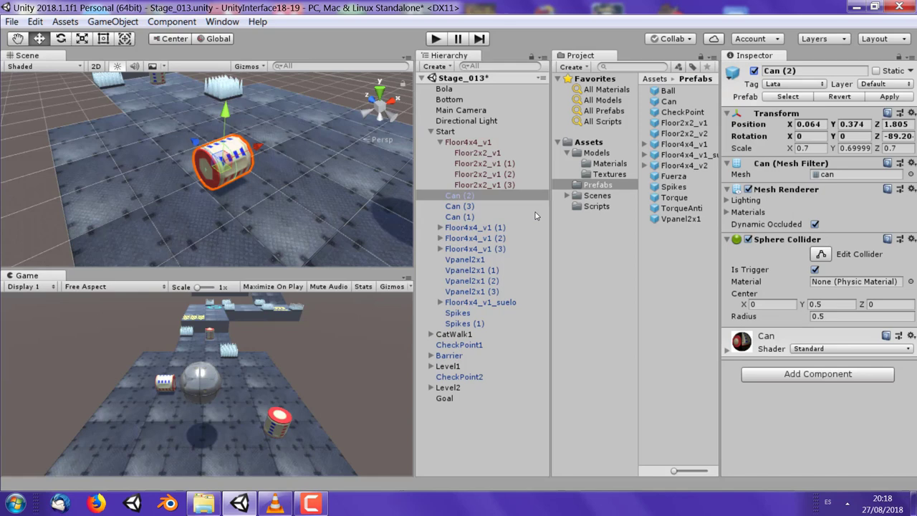
# - Orbit around the can, then select the Start floor to view its two Box Colliders
pyautogui.scroll(-3, 212, 165)
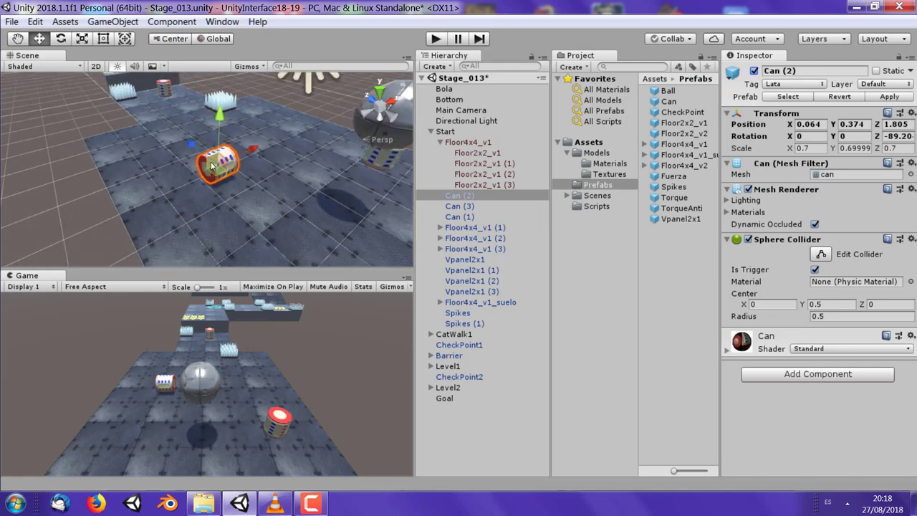
pyautogui.keyDown('alt'); pyautogui.moveTo(212, 165); pyautogui.dragTo(278, 220); pyautogui.keyUp('alt')
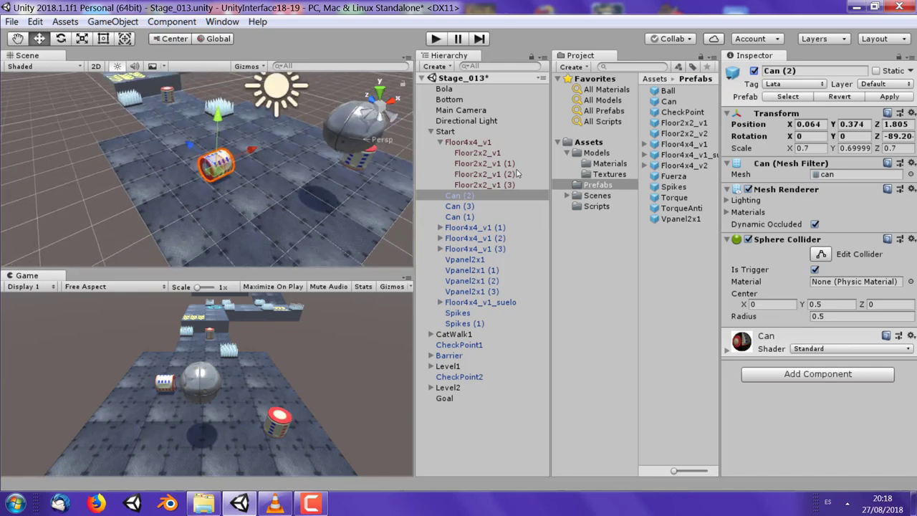
pyautogui.click(445, 131)
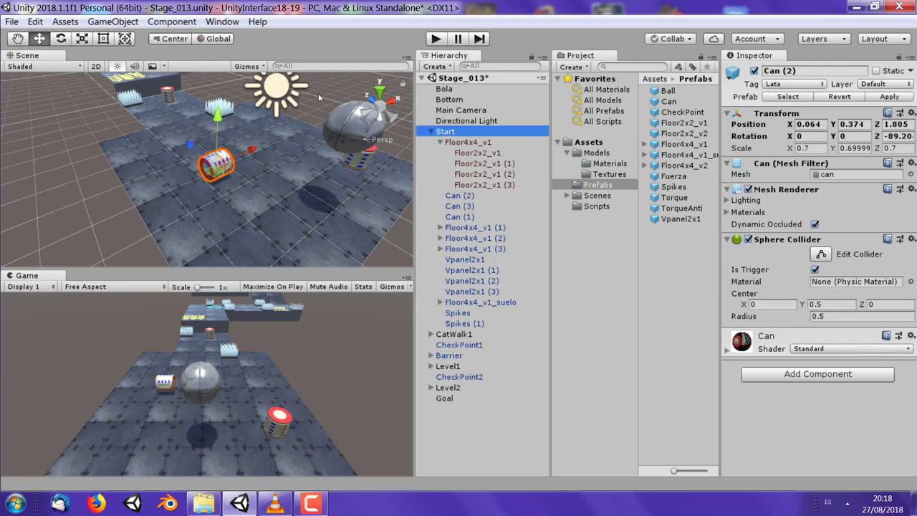
pyautogui.keyDown('alt'); pyautogui.moveTo(187, 209); pyautogui.dragTo(239, 170); pyautogui.keyUp('alt')
pyautogui.scroll(2, 239, 170)
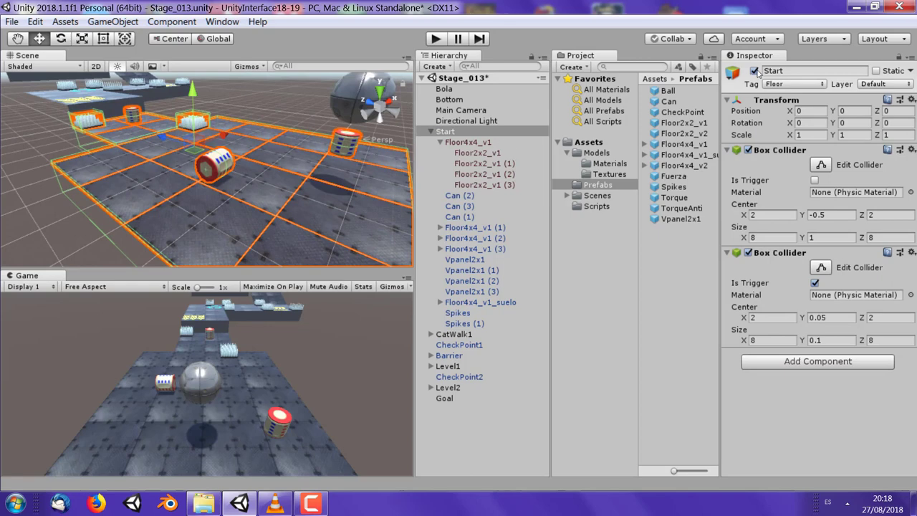
pyautogui.click(754, 71)
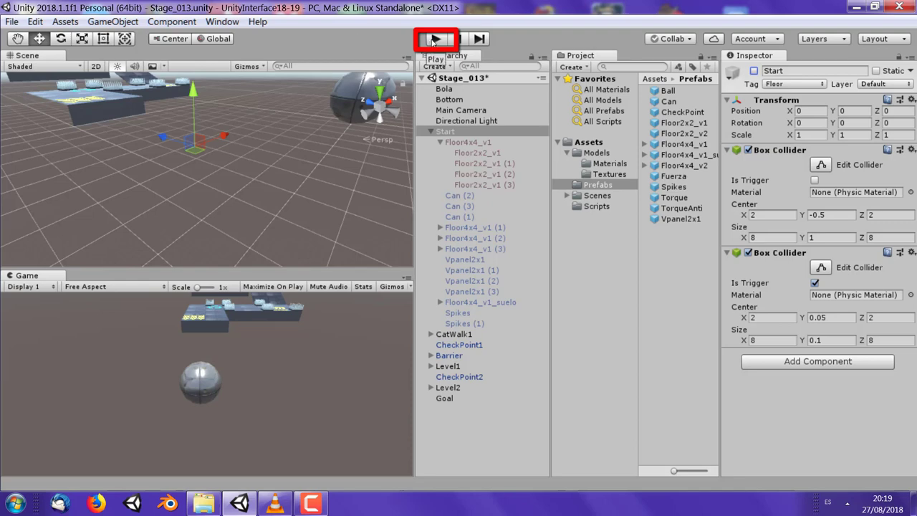
pyautogui.click(433, 39)
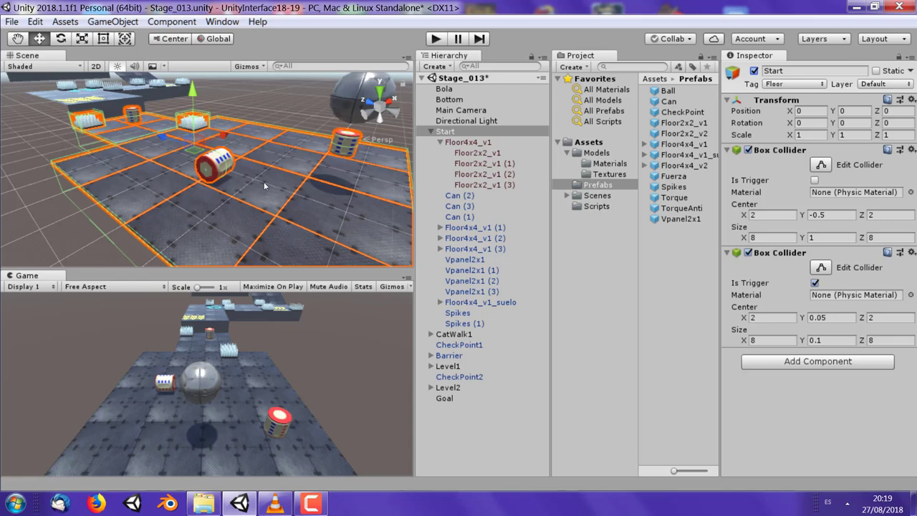
# - Select the centre can, then Shift-add the right-hand can and the small far can
pyautogui.click(220, 164)
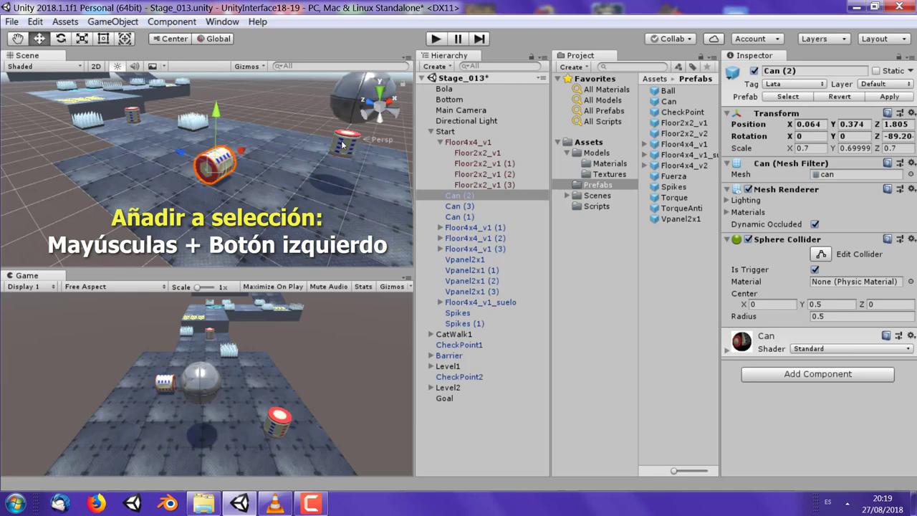
pyautogui.keyDown('shift'); pyautogui.click(344, 144); pyautogui.keyUp('shift')
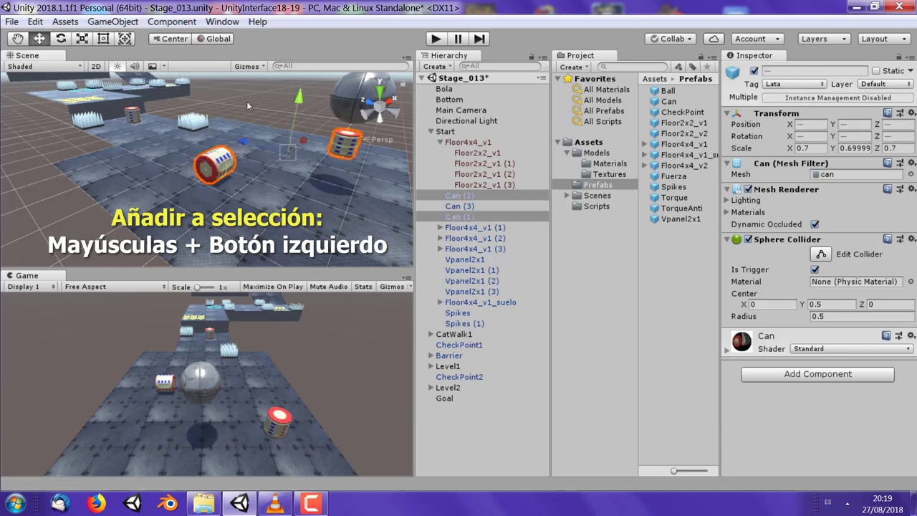
pyautogui.keyDown('shift'); pyautogui.click(133, 113); pyautogui.keyUp('shift')
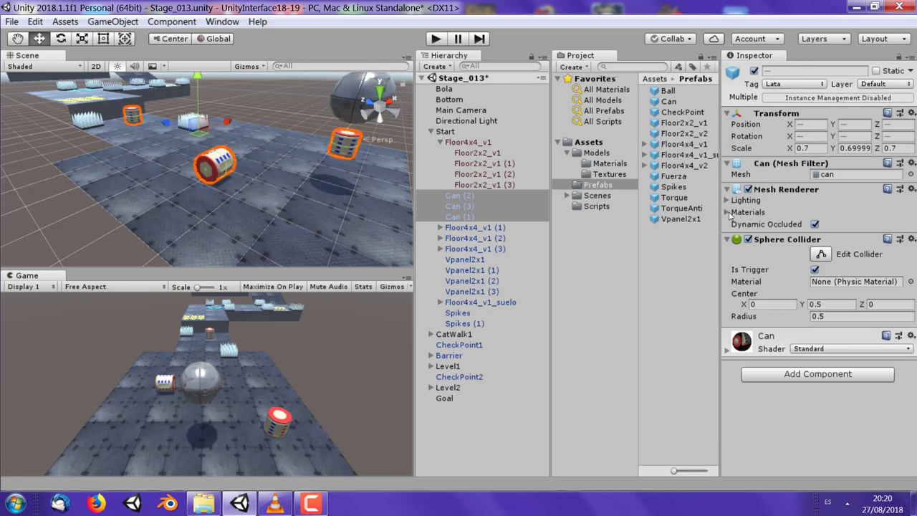
# - Expand the Mesh Renderer's Materials foldout to show the single Can material
pyautogui.click(728, 213)
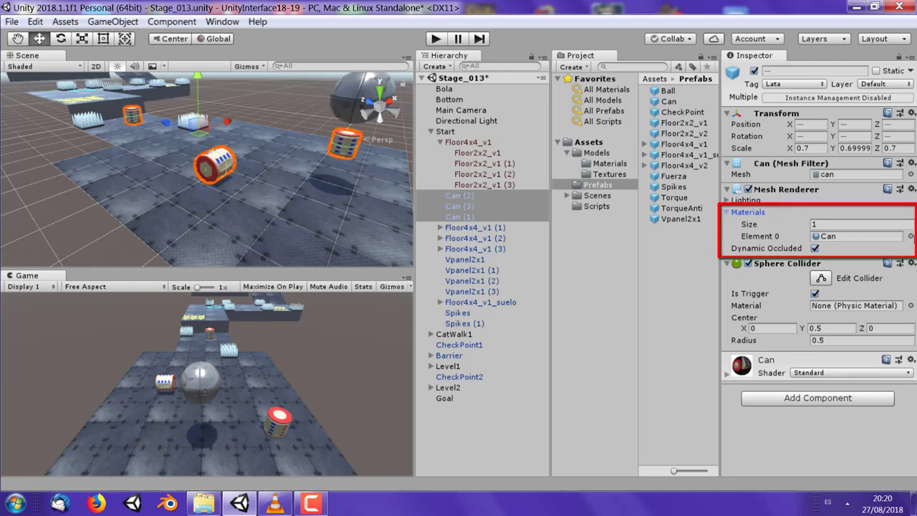
# - Open Element 0's material picker with large thumbnails and apply Ball_dead to the cans
pyautogui.click(910, 235)
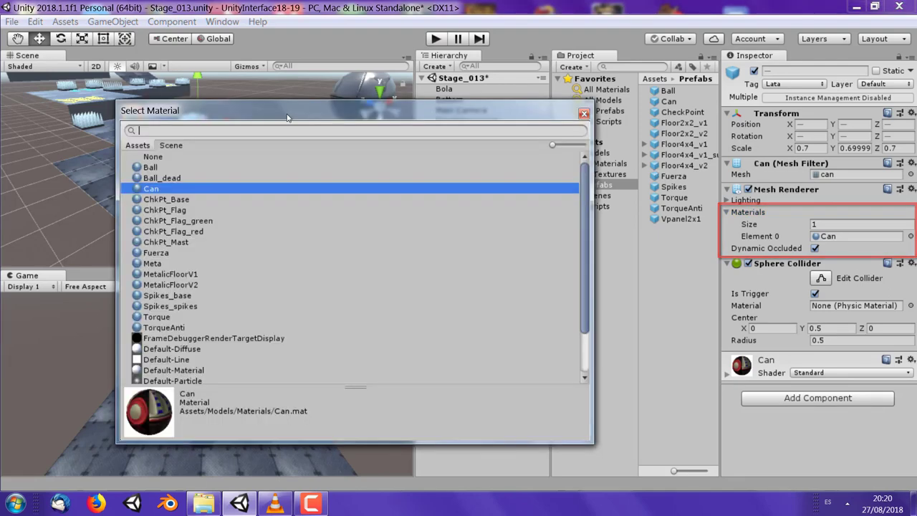
pyautogui.moveTo(285, 113); pyautogui.dragTo(605, 122)
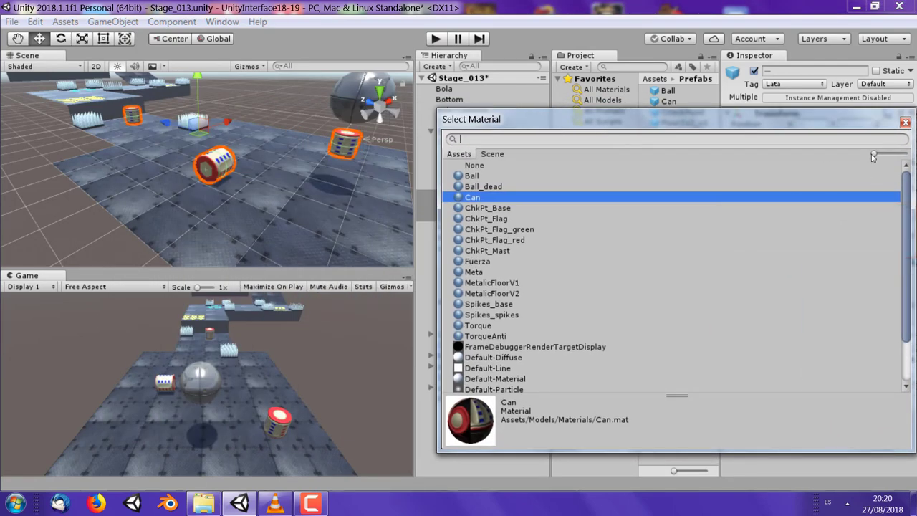
pyautogui.moveTo(875, 154); pyautogui.dragTo(905, 153)
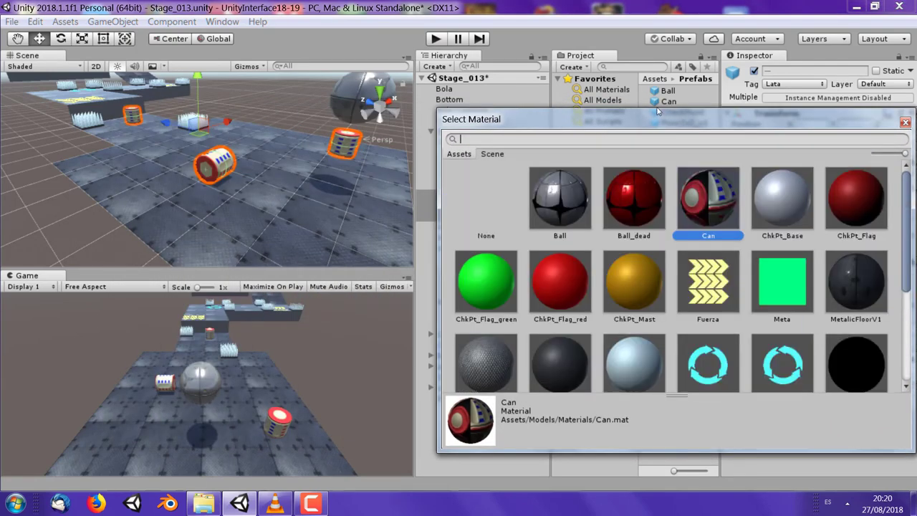
pyautogui.click(630, 198)
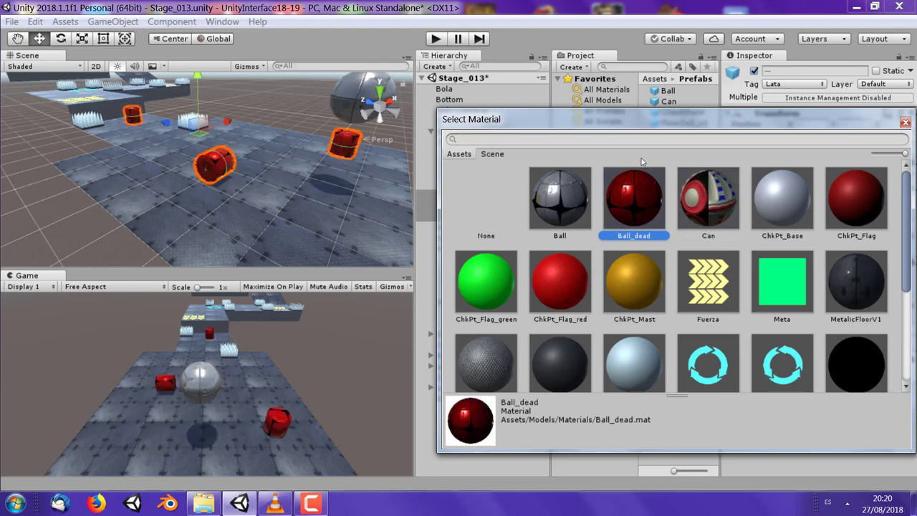
# - Switch the cans back to the Can material and close the material picker
pyautogui.moveTo(643, 129); pyautogui.dragTo(607, 123)
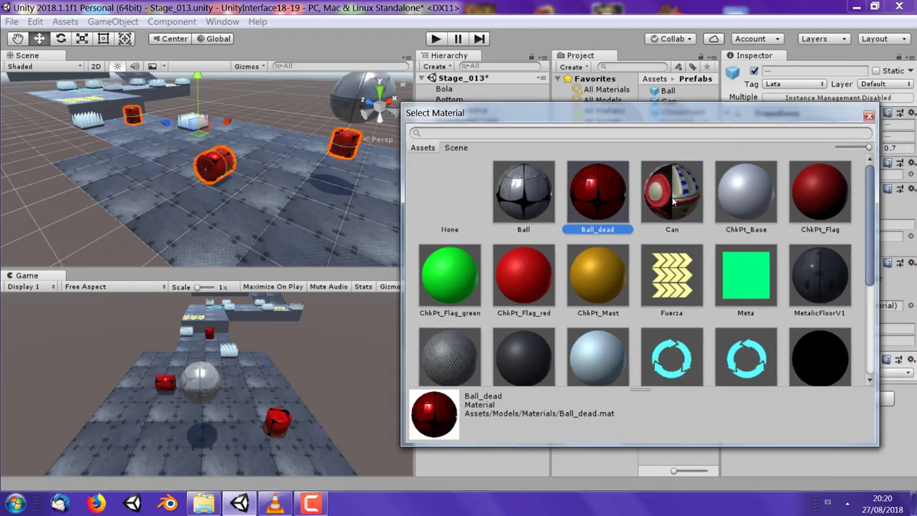
pyautogui.click(681, 193)
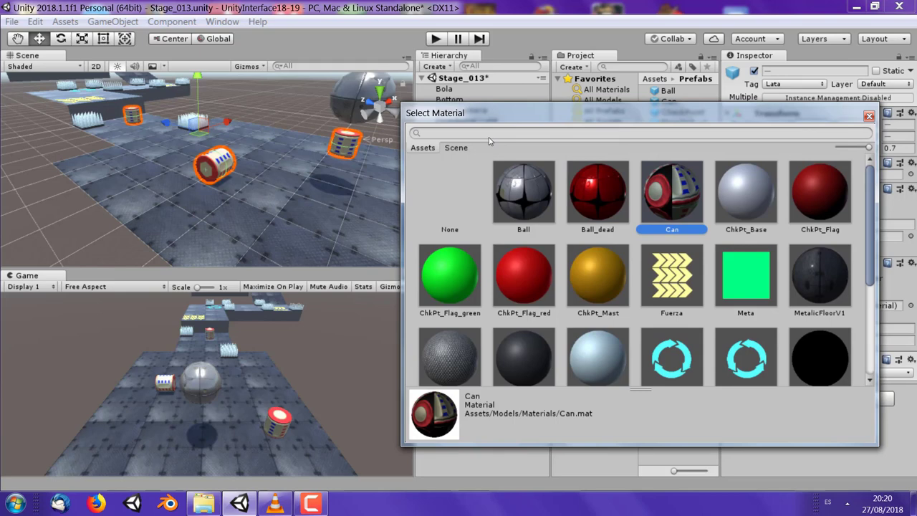
pyautogui.click(869, 117)
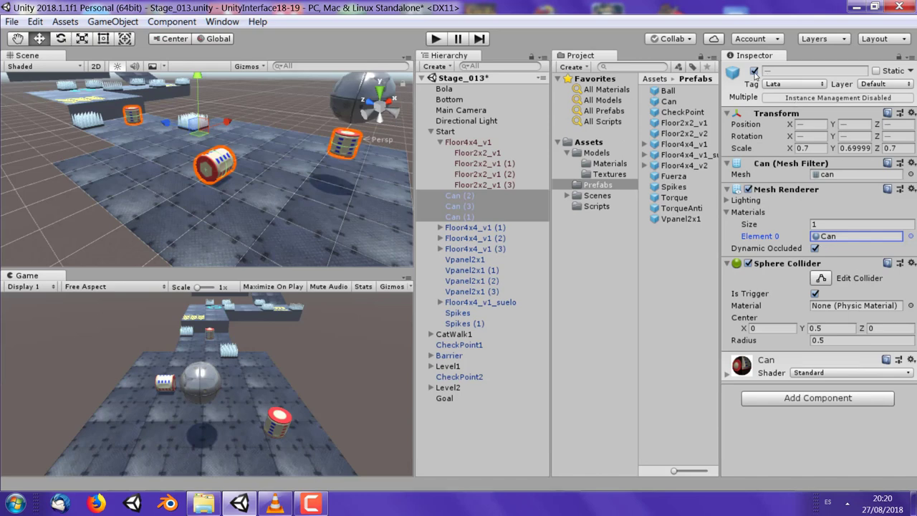
# - Untick the Inspector active checkbox for Can (1), Can (2) and Can (3) to hide them
pyautogui.click(754, 71)
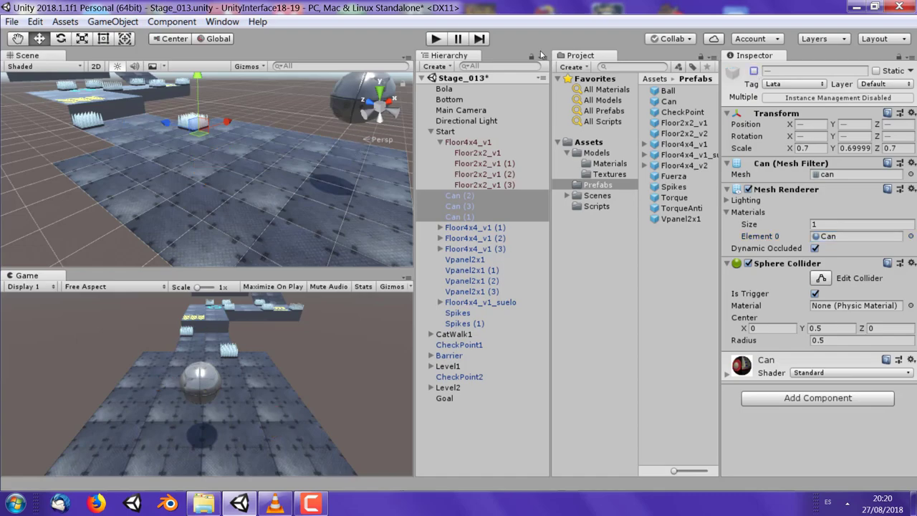